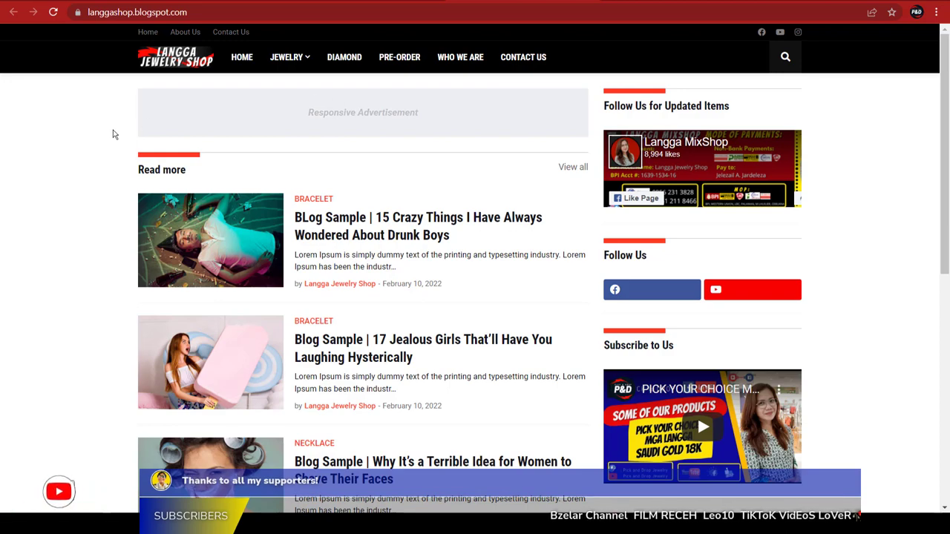
Review the published blog and select its address langgashop.blogspot.com to copy it.
{"action": "scroll", "coordinate": [113, 134], "scroll_direction": "down", "scroll_amount": 5}
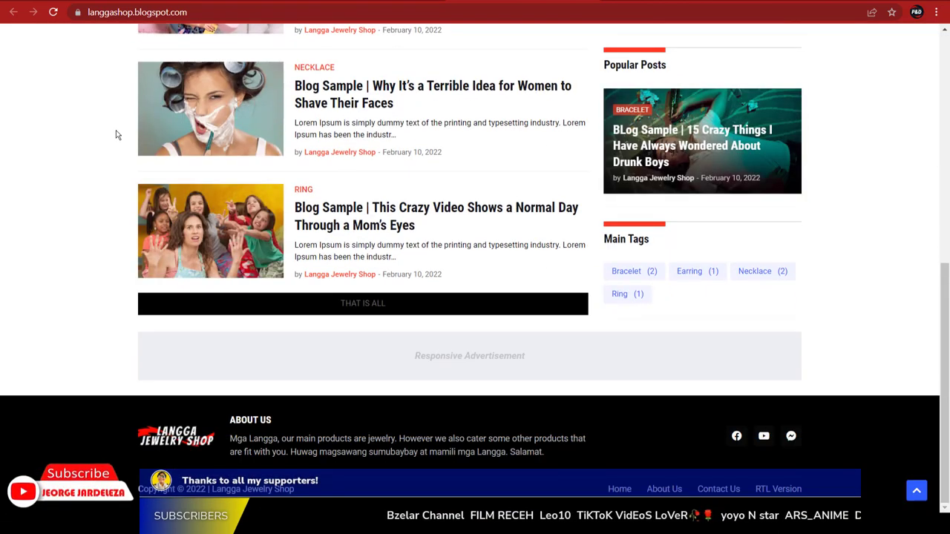
{"action": "scroll", "coordinate": [117, 135], "scroll_direction": "up", "scroll_amount": 1}
{"action": "scroll", "coordinate": [117, 135], "scroll_direction": "down", "scroll_amount": 1}
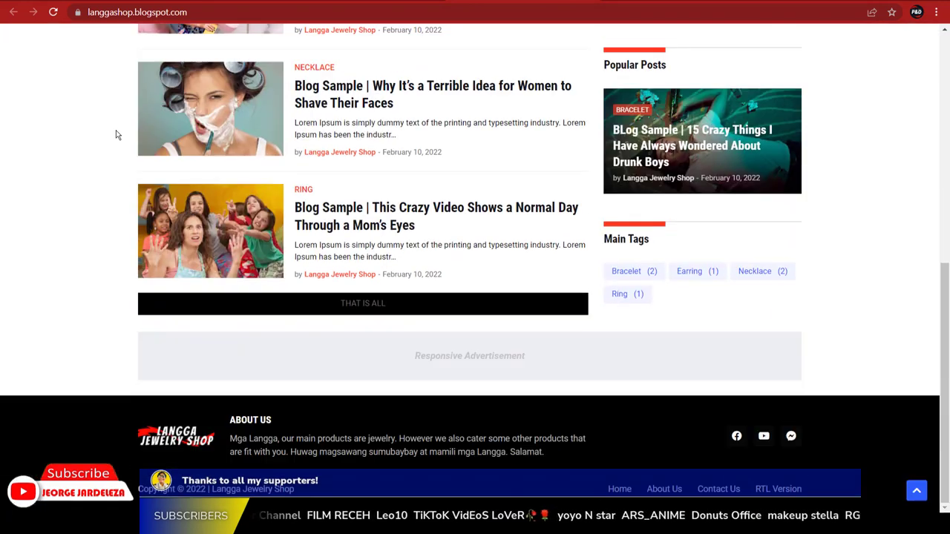
{"action": "scroll", "coordinate": [539, 244], "scroll_direction": "up", "scroll_amount": 5}
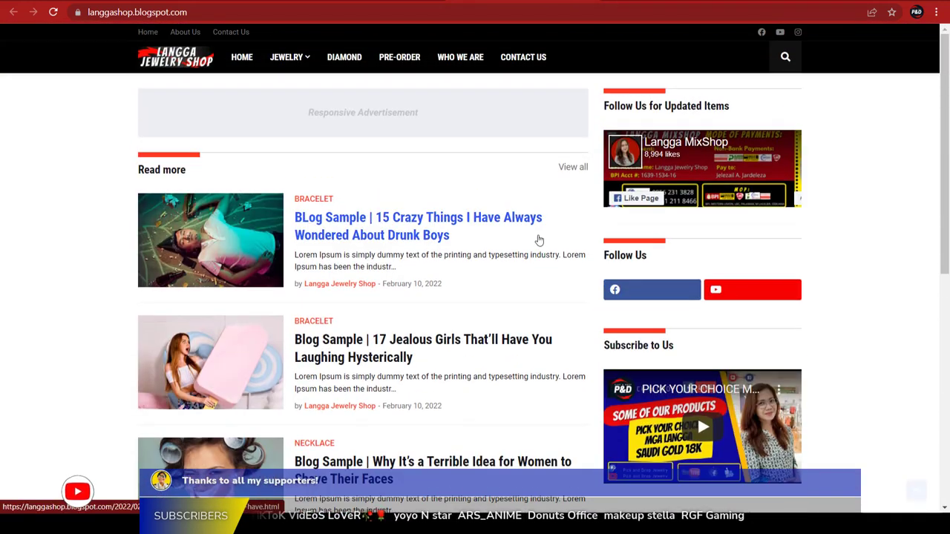
{"action": "left_click", "coordinate": [144, 16]}
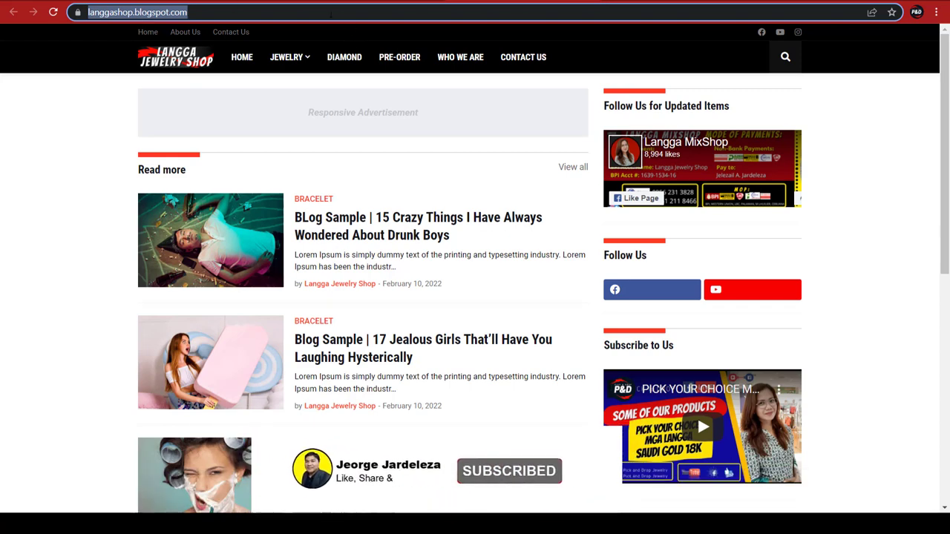
{"action": "right_click", "coordinate": [166, 19]}
Copy the blog address and switch to the Langga Jewelry Shop Chrome profile.
{"action": "left_click", "coordinate": [195, 81]}
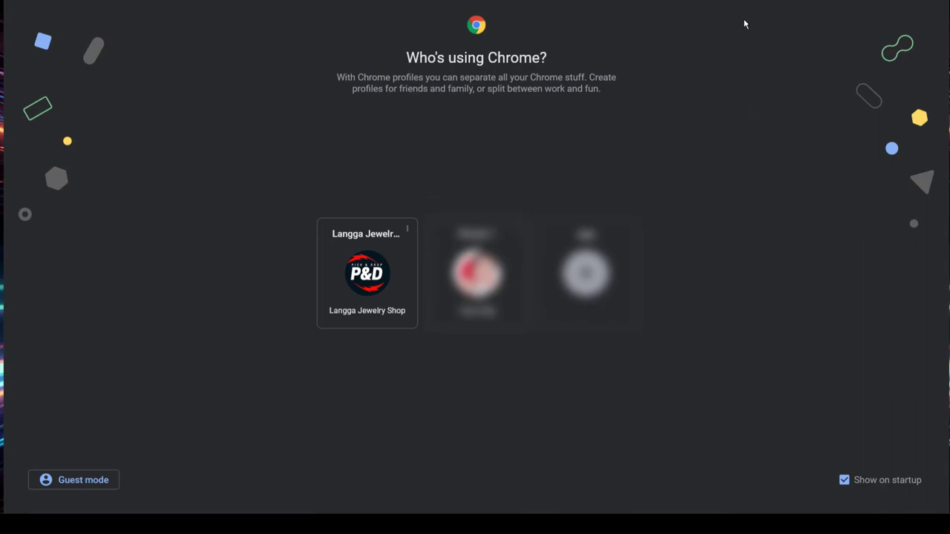
{"action": "left_click", "coordinate": [361, 273]}
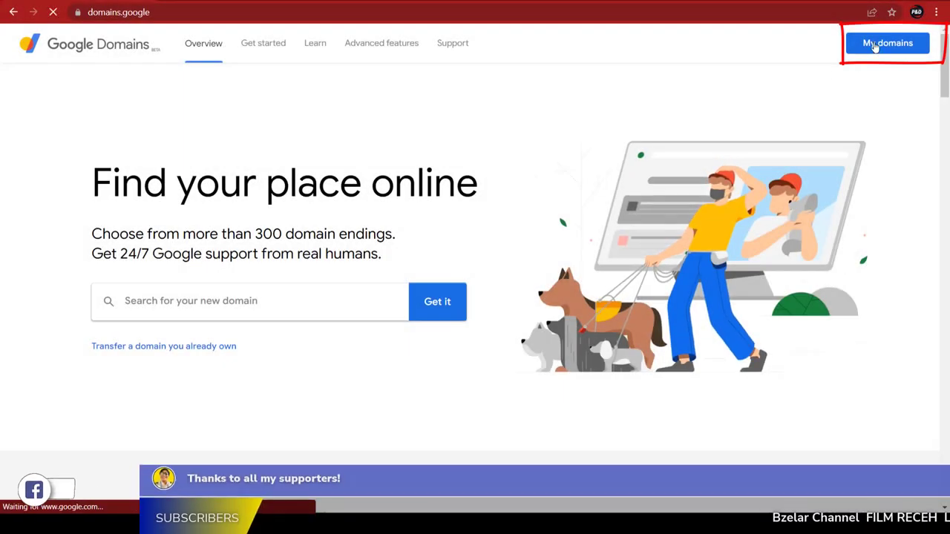
From My domains, open the Website options for langgajewelryshop.com.
{"action": "left_click", "coordinate": [875, 46]}
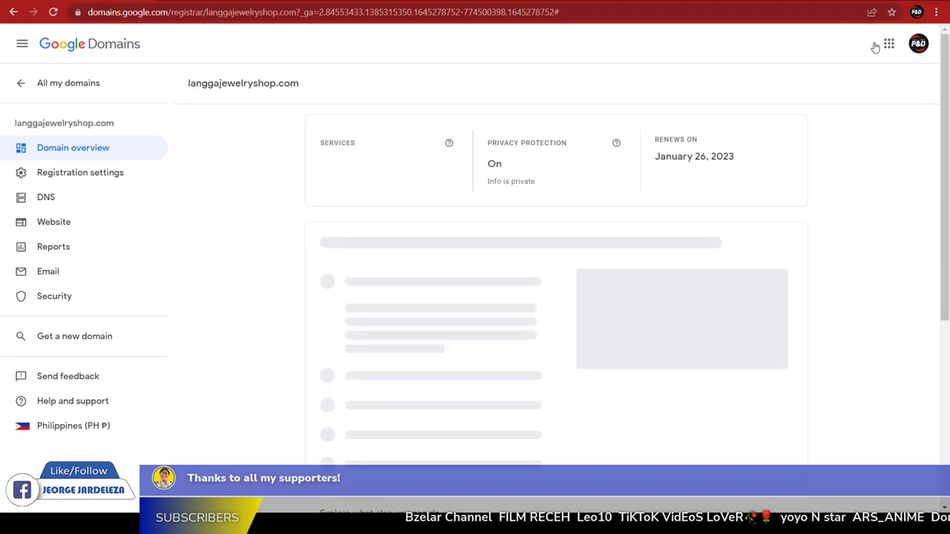
{"action": "scroll", "coordinate": [420, 335], "scroll_direction": "down", "scroll_amount": 5}
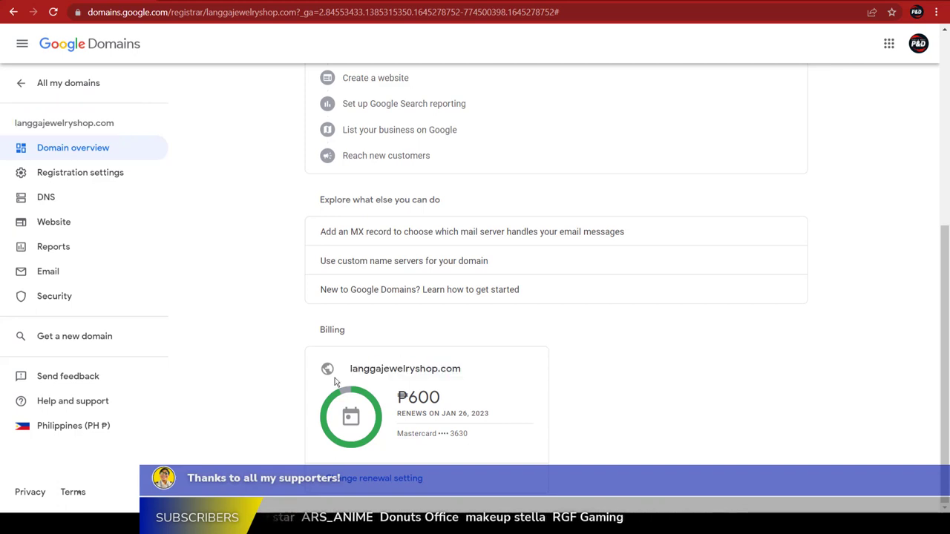
{"action": "scroll", "coordinate": [512, 338], "scroll_direction": "up", "scroll_amount": 4}
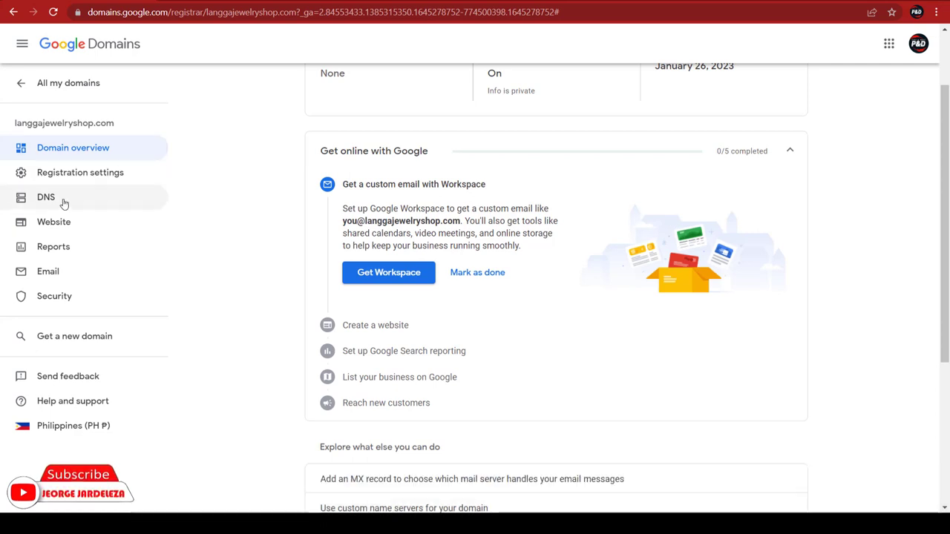
{"action": "left_click", "coordinate": [44, 227]}
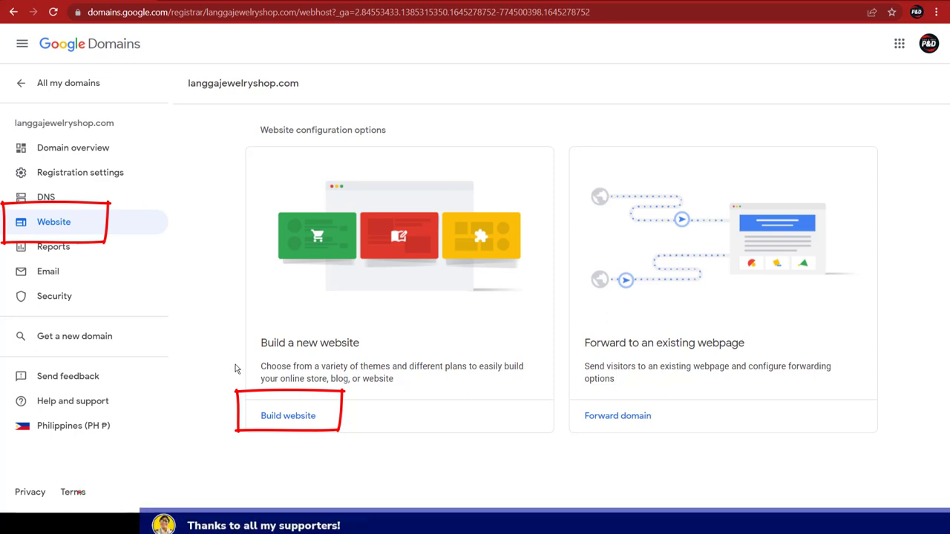
Start building a new website and browse the full list of builder partners.
{"action": "left_click", "coordinate": [288, 417]}
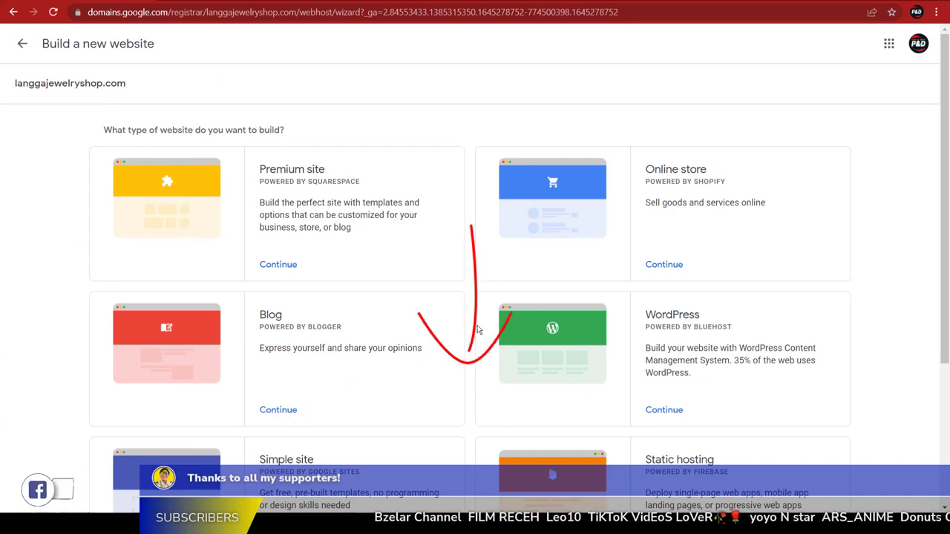
{"action": "scroll", "coordinate": [569, 364], "scroll_direction": "down", "scroll_amount": 3}
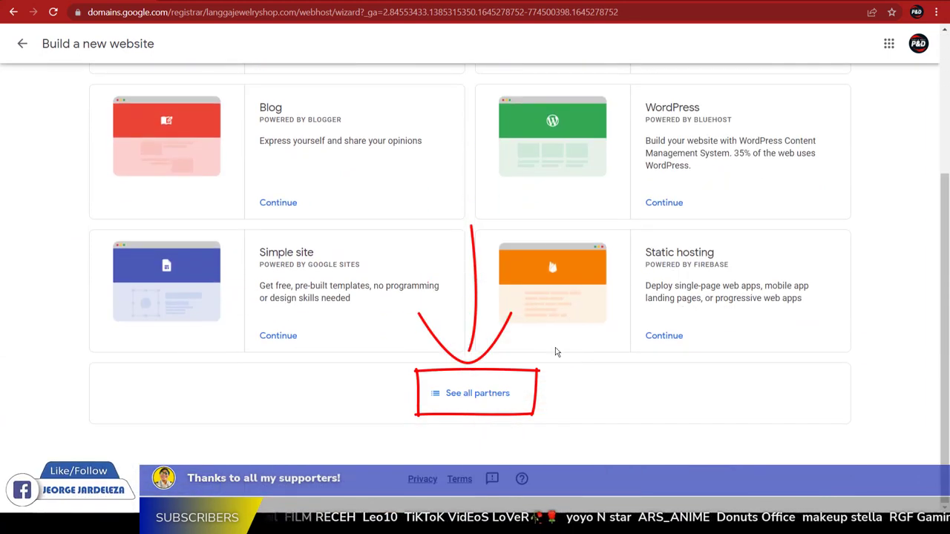
{"action": "left_click", "coordinate": [465, 397]}
{"action": "scroll", "coordinate": [542, 347], "scroll_direction": "down", "scroll_amount": 2}
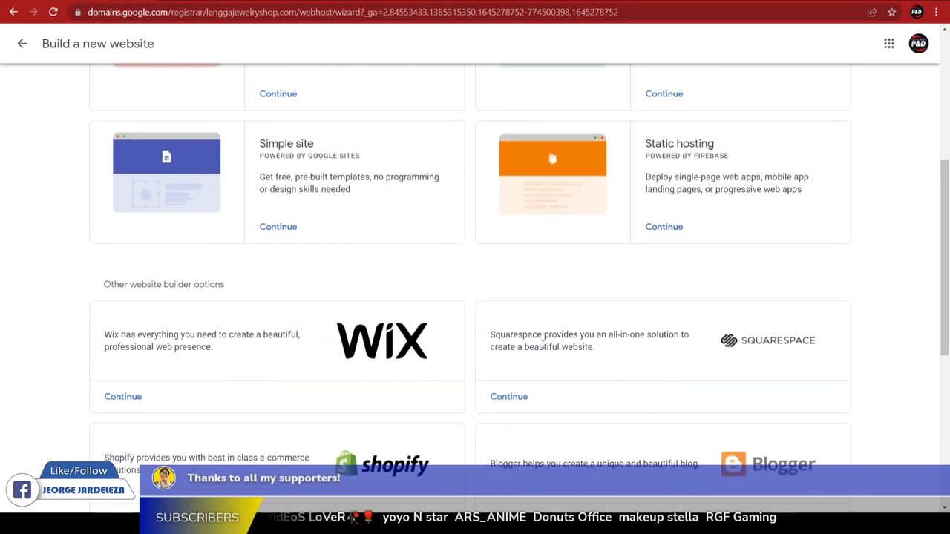
{"action": "scroll", "coordinate": [545, 346], "scroll_direction": "down", "scroll_amount": 3}
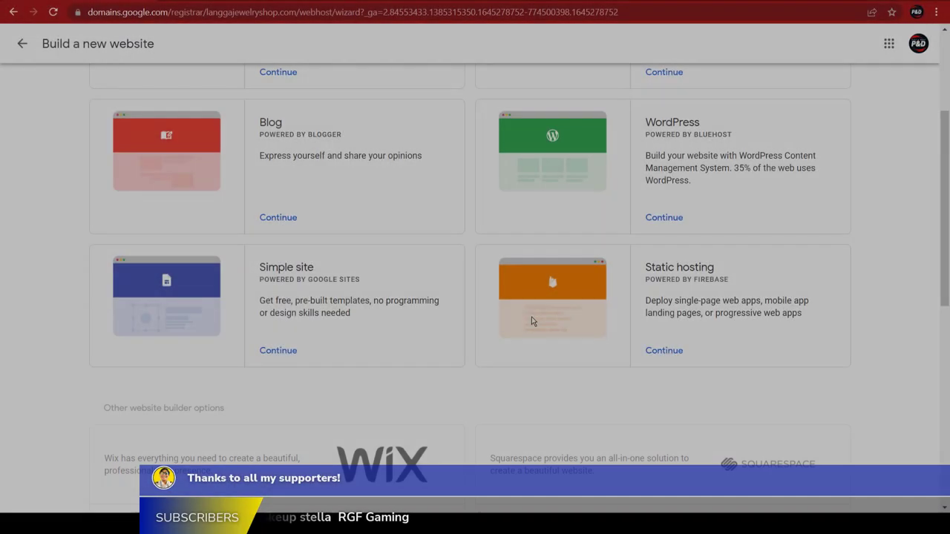
{"action": "scroll", "coordinate": [541, 349], "scroll_direction": "down", "scroll_amount": 2}
{"action": "scroll", "coordinate": [533, 343], "scroll_direction": "down", "scroll_amount": 3}
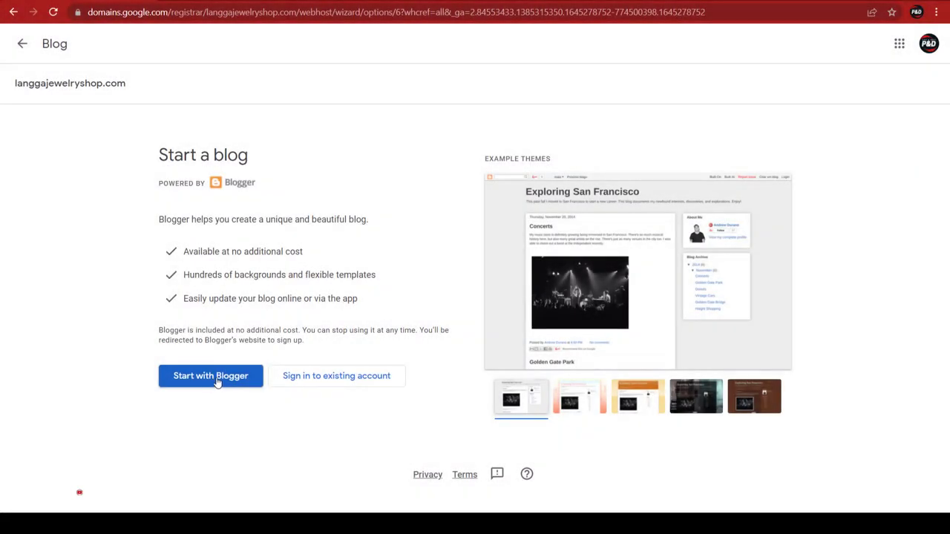
Link the existing Blogger account to the domain, pairing www with Langga Jewelry Shop, then open a new window.
{"action": "left_click", "coordinate": [340, 377]}
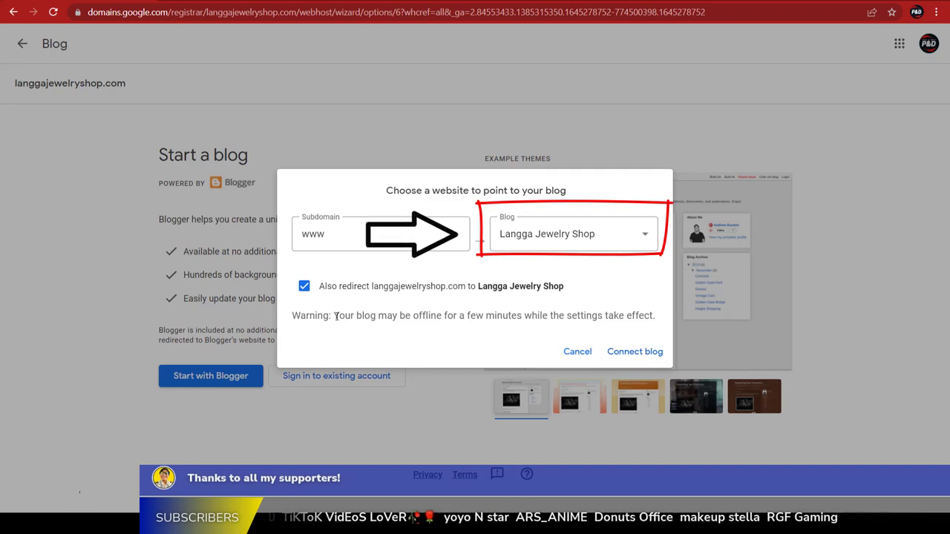
{"action": "left_click_drag", "start_coordinate": [338, 316], "coordinate": [650, 315]}
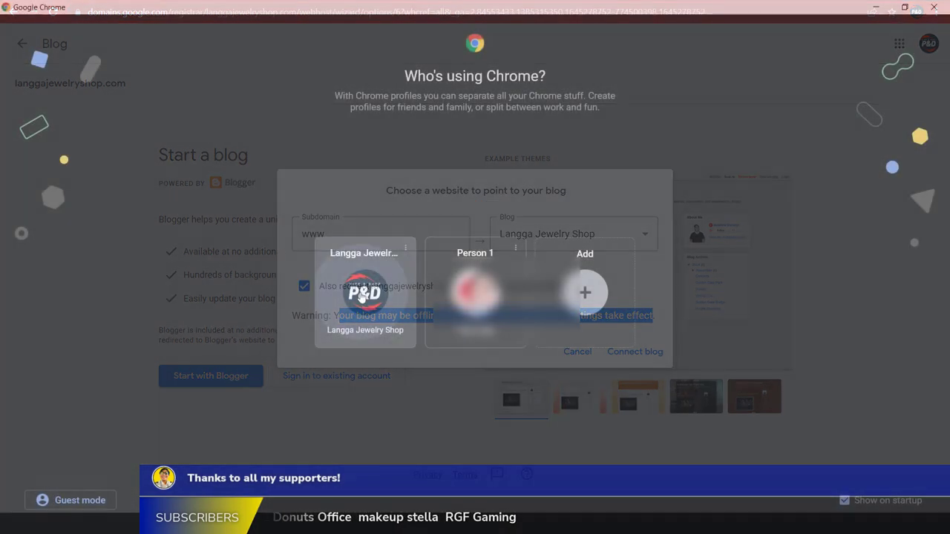
{"action": "left_click", "coordinate": [363, 294]}
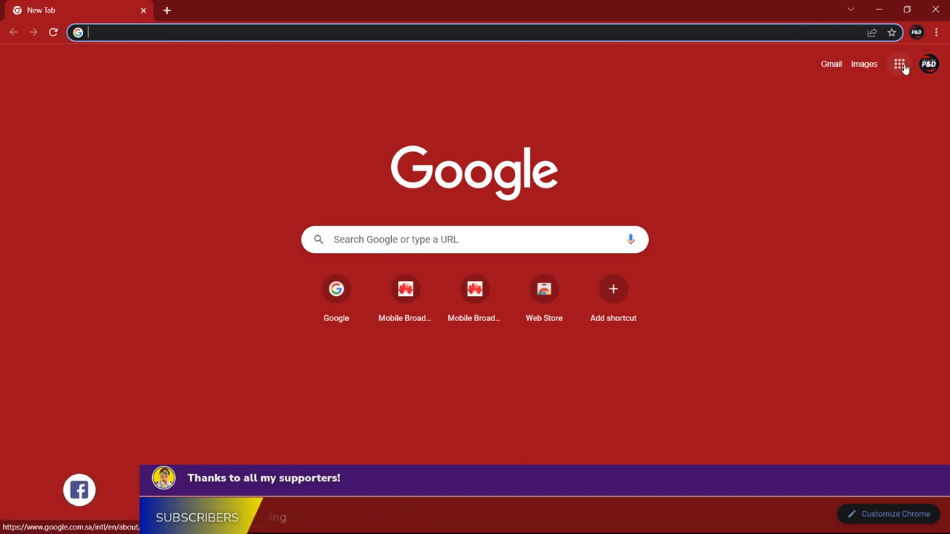
Check the Langga Jewelry Shop dashboard in Blogger, then return to the www connection dialog.
{"action": "left_click", "coordinate": [899, 64]}
{"action": "scroll", "coordinate": [877, 262], "scroll_direction": "down", "scroll_amount": 2}
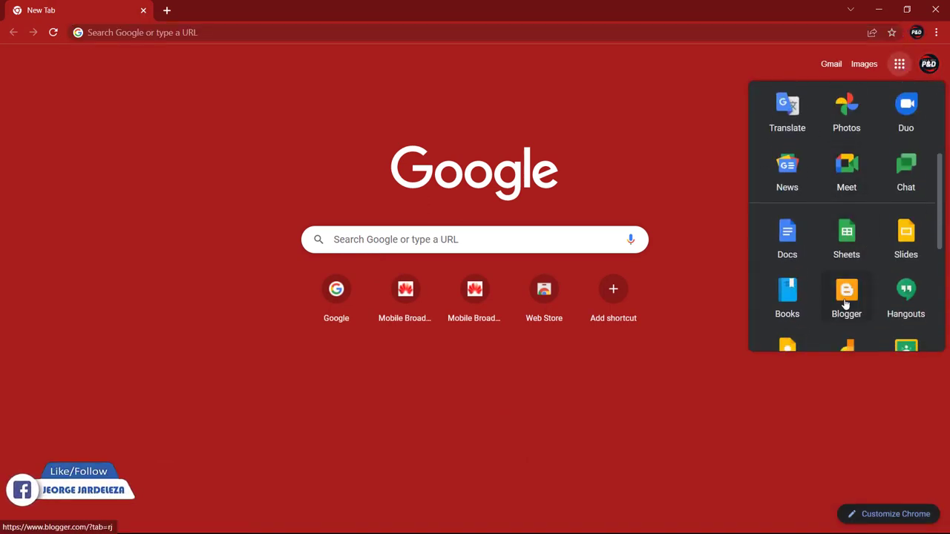
{"action": "left_click", "coordinate": [847, 297]}
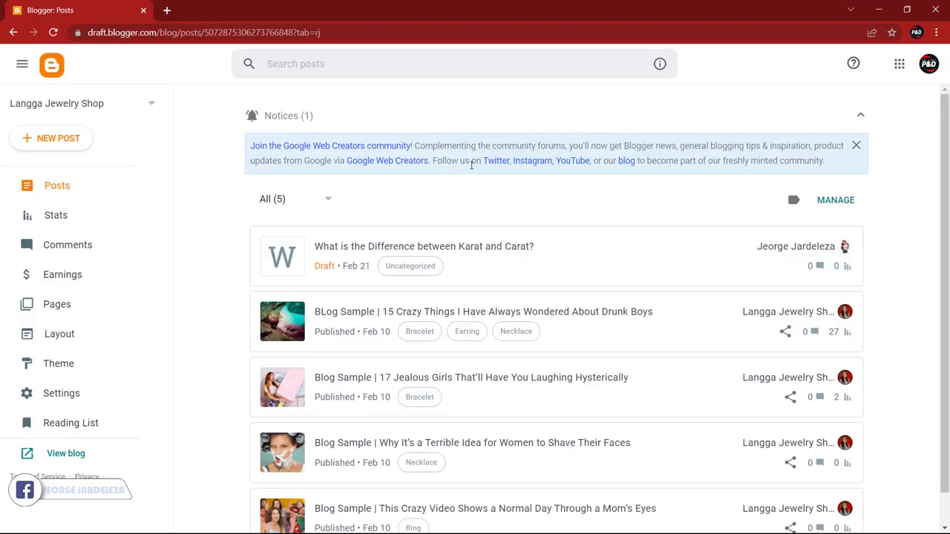
{"action": "left_click", "coordinate": [141, 108]}
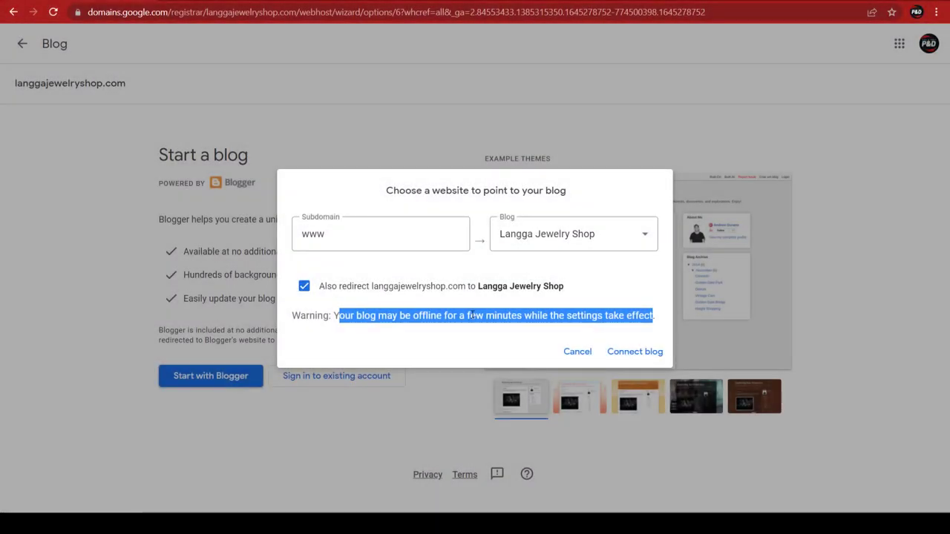
Connect the Langga Jewelry Shop blog to langgajewelryshop.com and confirm.
{"action": "left_click", "coordinate": [549, 339]}
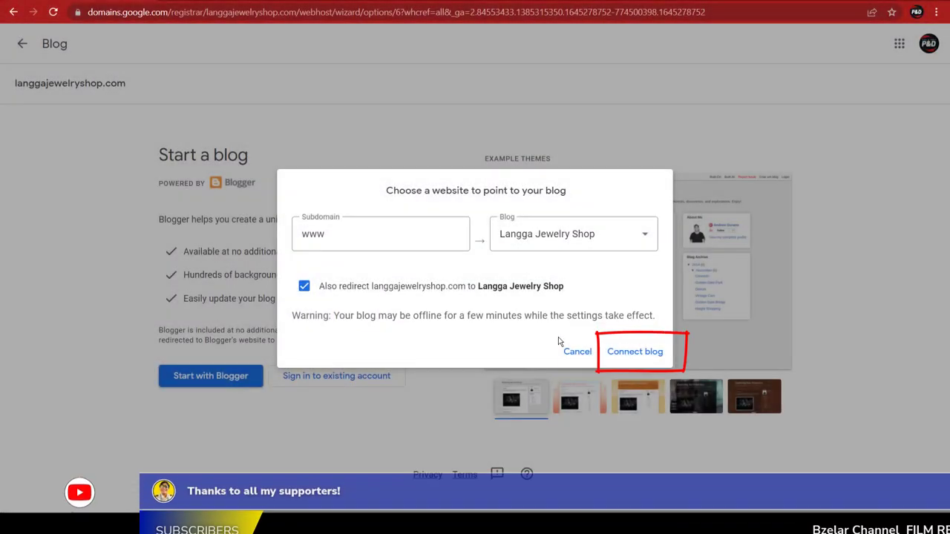
{"action": "left_click", "coordinate": [638, 354]}
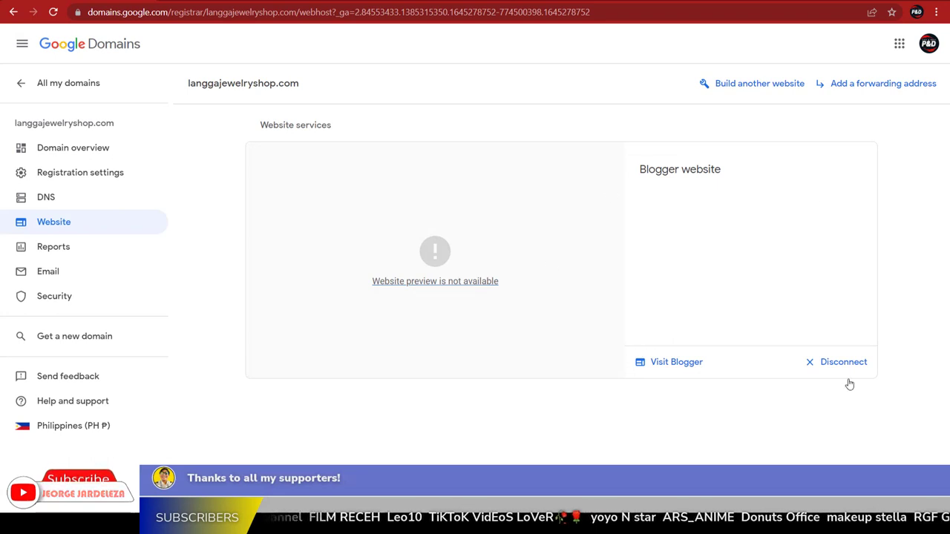
Open the website preview and reload the Website page to verify the Blogger connection.
{"action": "left_click", "coordinate": [431, 289]}
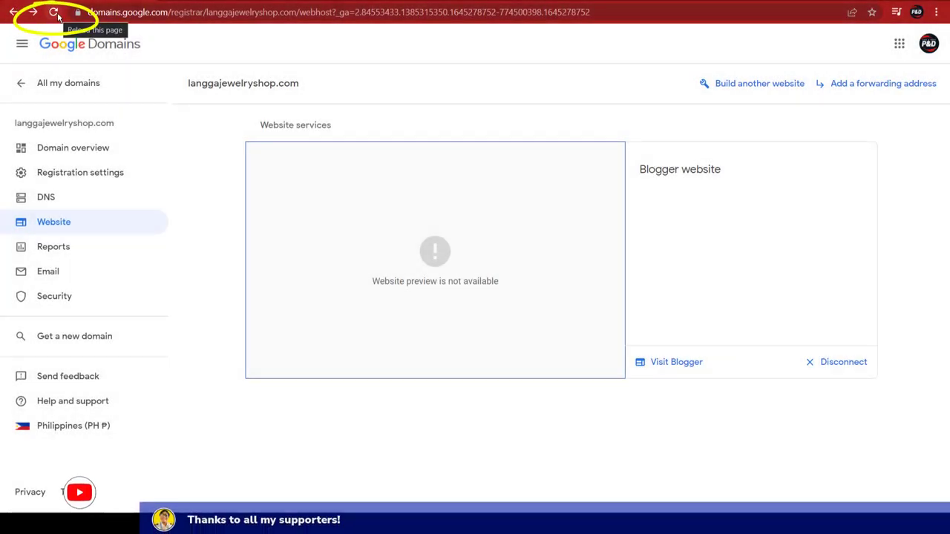
{"action": "left_click", "coordinate": [54, 13]}
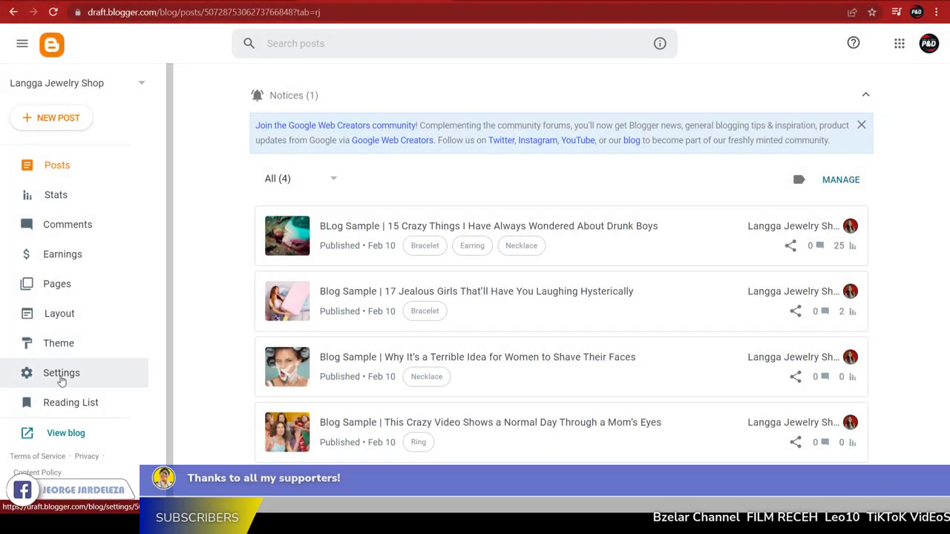
{"action": "left_click", "coordinate": [62, 375]}
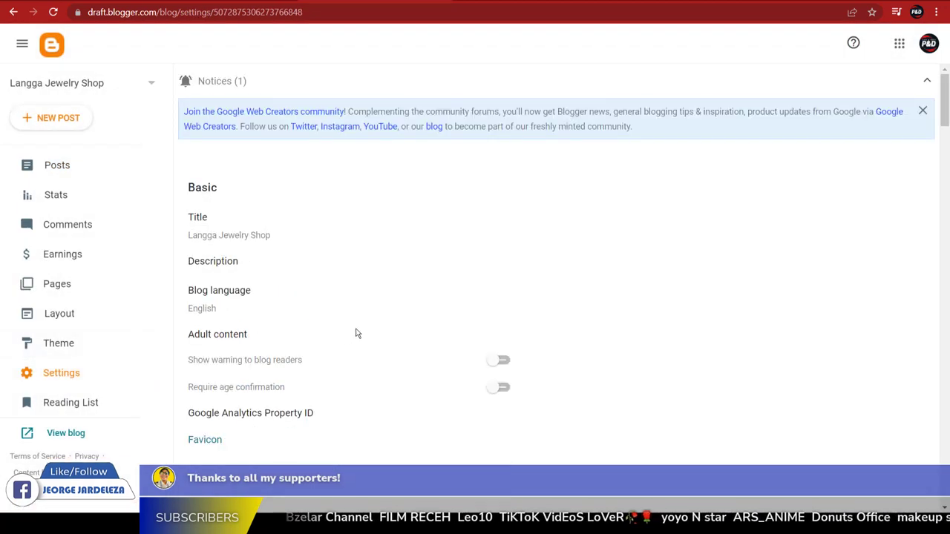
{"action": "scroll", "coordinate": [357, 334], "scroll_direction": "down", "scroll_amount": 5}
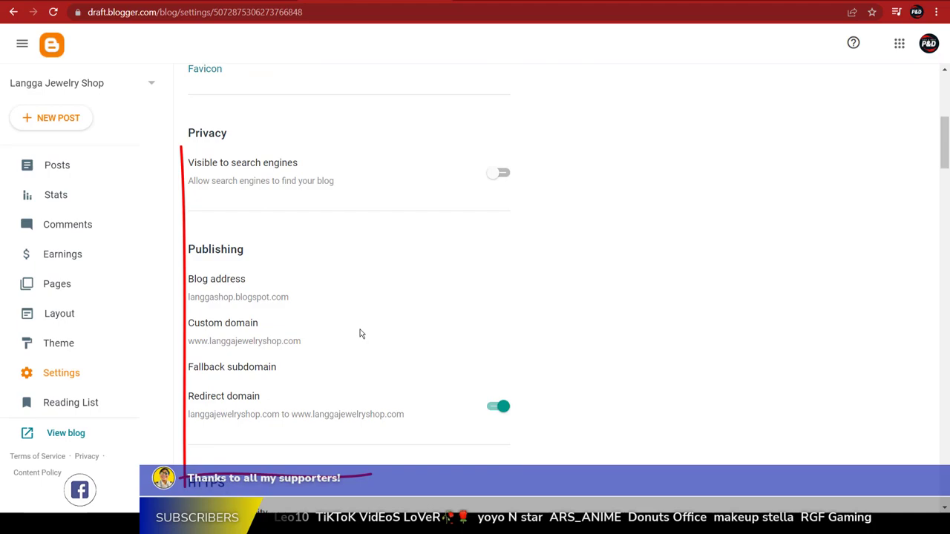
{"action": "scroll", "coordinate": [360, 334], "scroll_direction": "down", "scroll_amount": 3}
{"action": "scroll", "coordinate": [360, 334], "scroll_direction": "up", "scroll_amount": 3}
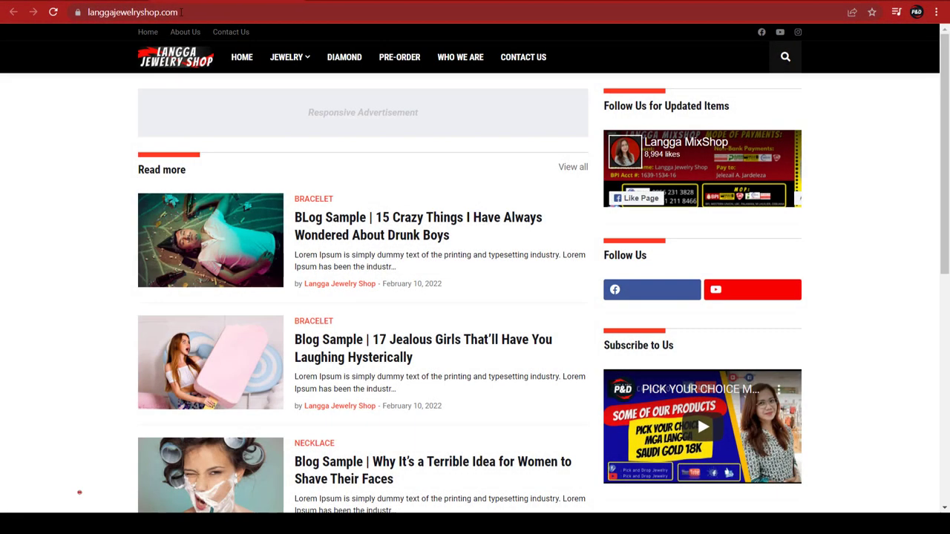
Confirm the address bar reads langgajewelryshop.com for the loaded shop site.
{"action": "left_click", "coordinate": [180, 12]}
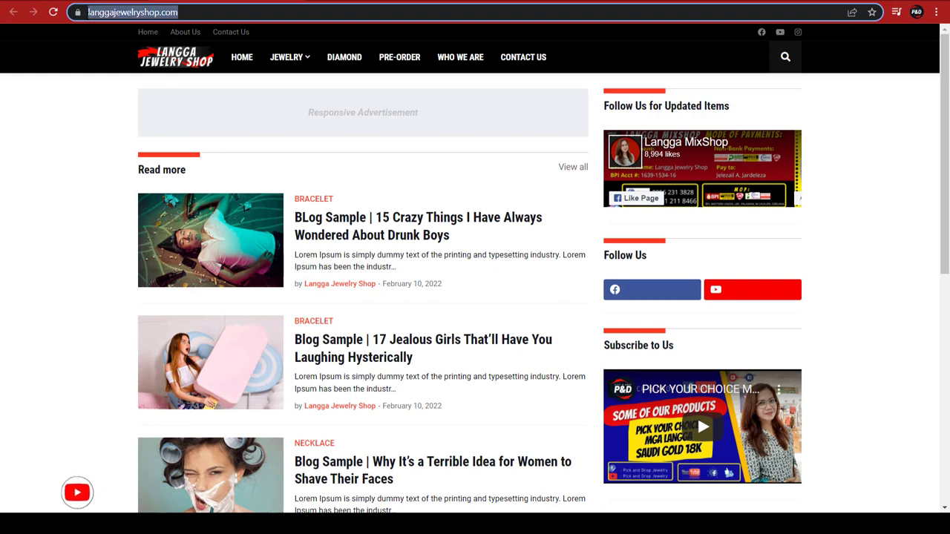